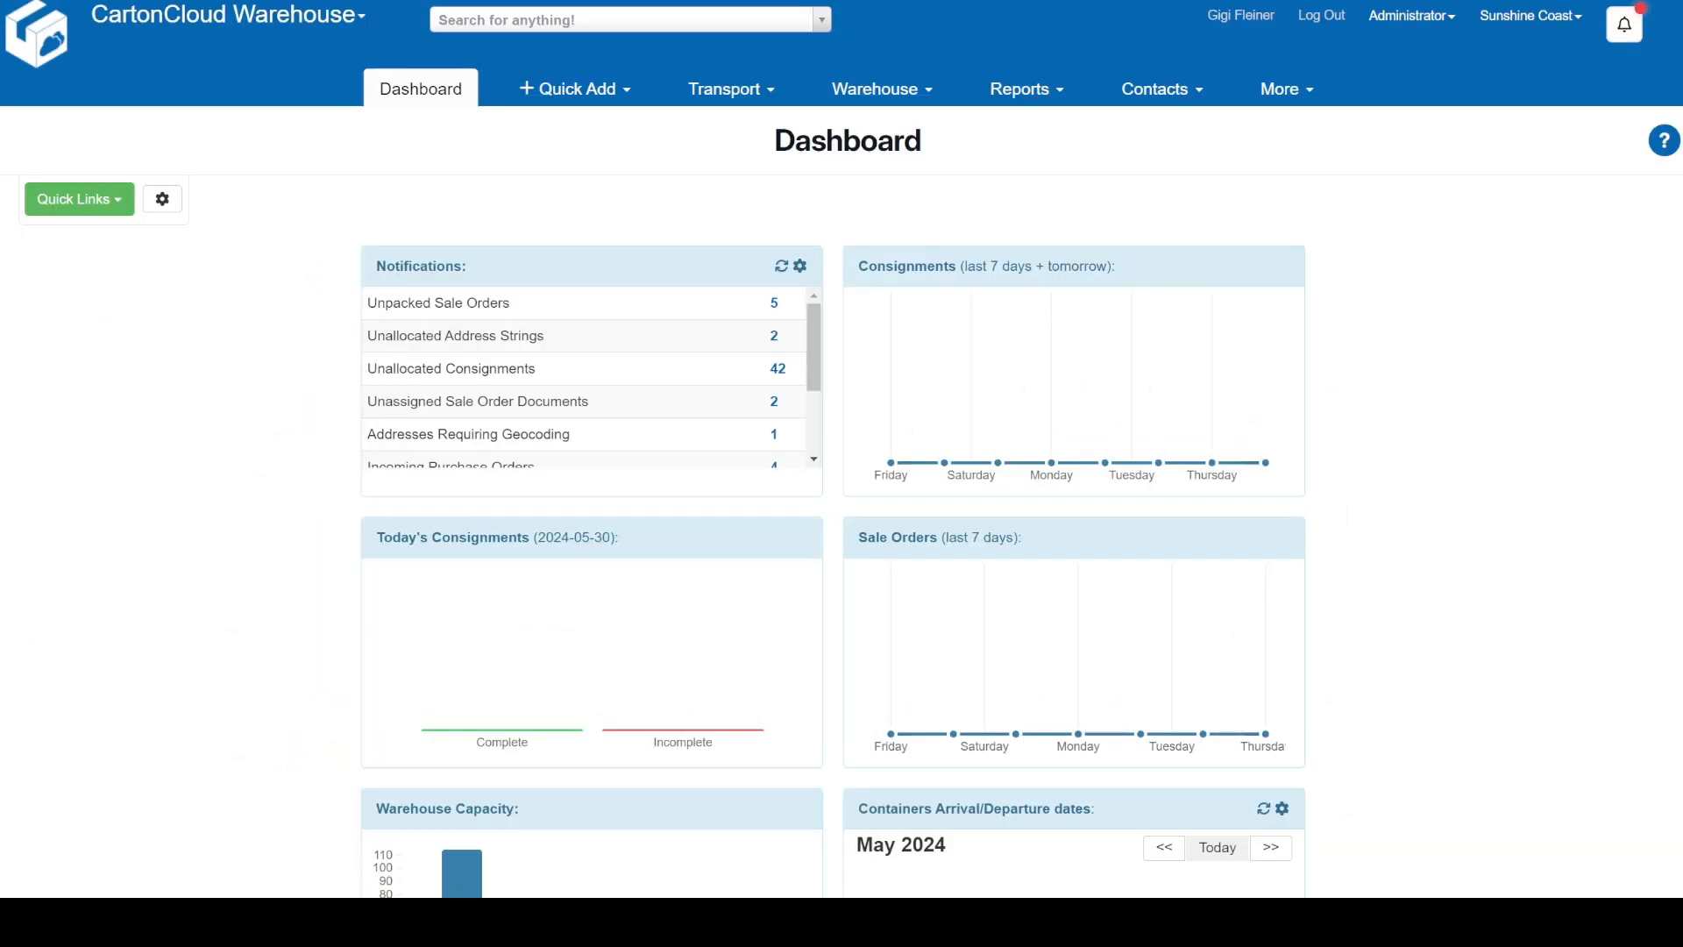
Start configuring the Shopify integration for customer B's Beers from Self-Managed Integrations.
{"action": "left_click", "coordinate": [1286, 89]}
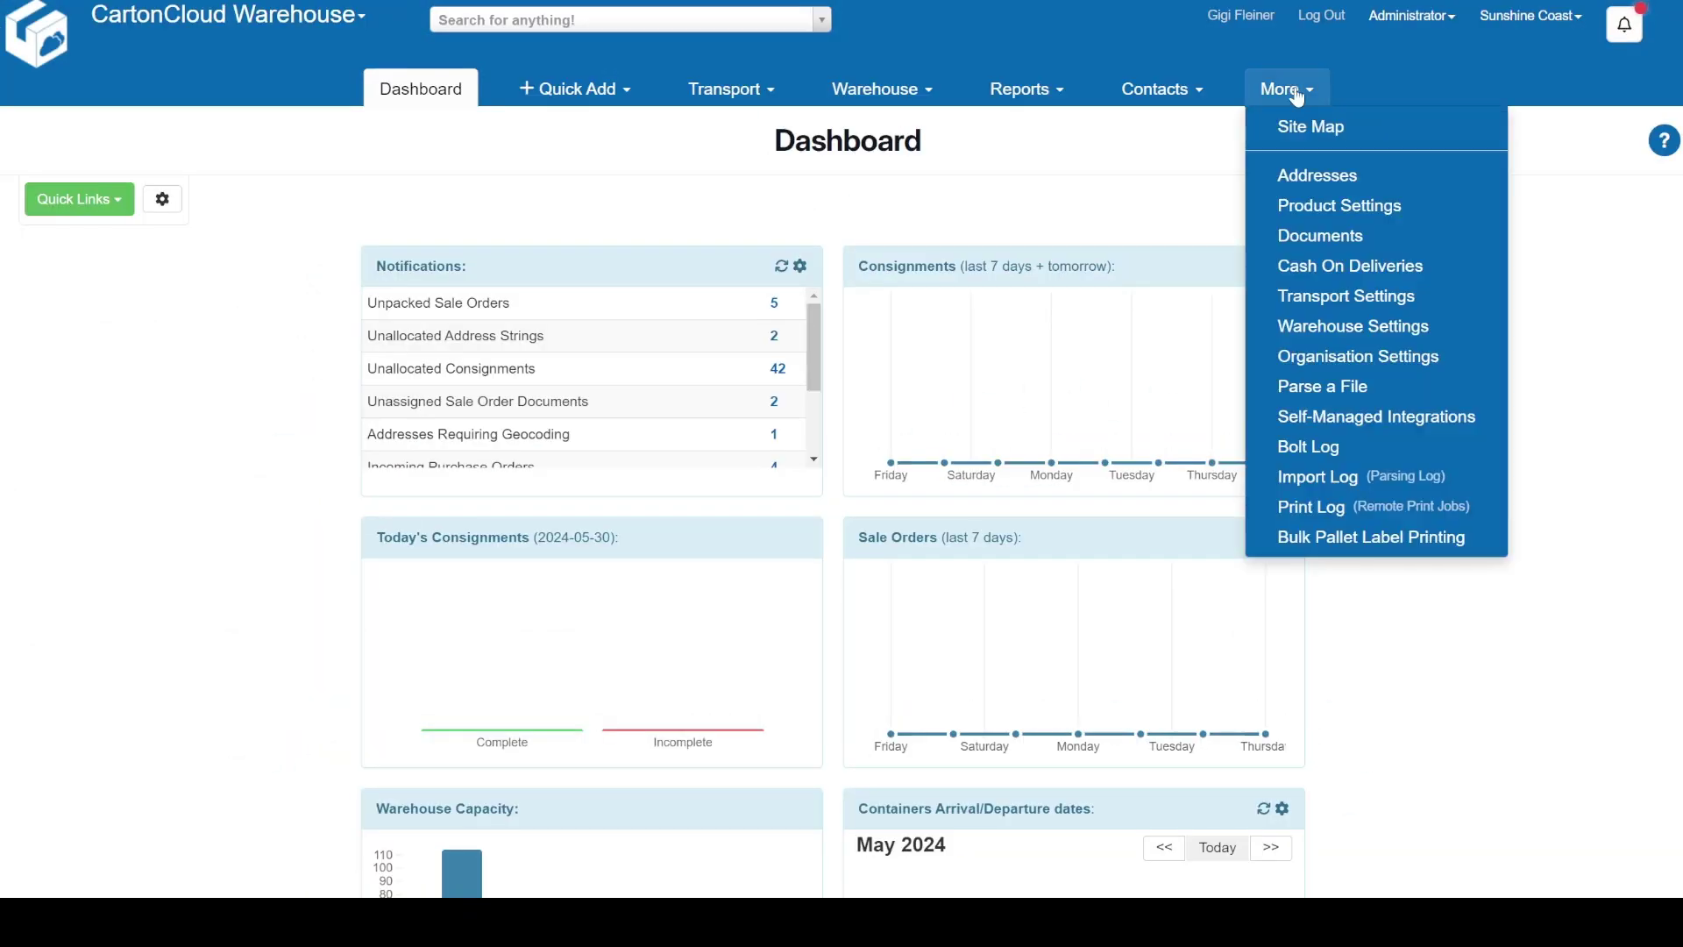
{"action": "left_click", "coordinate": [1363, 419]}
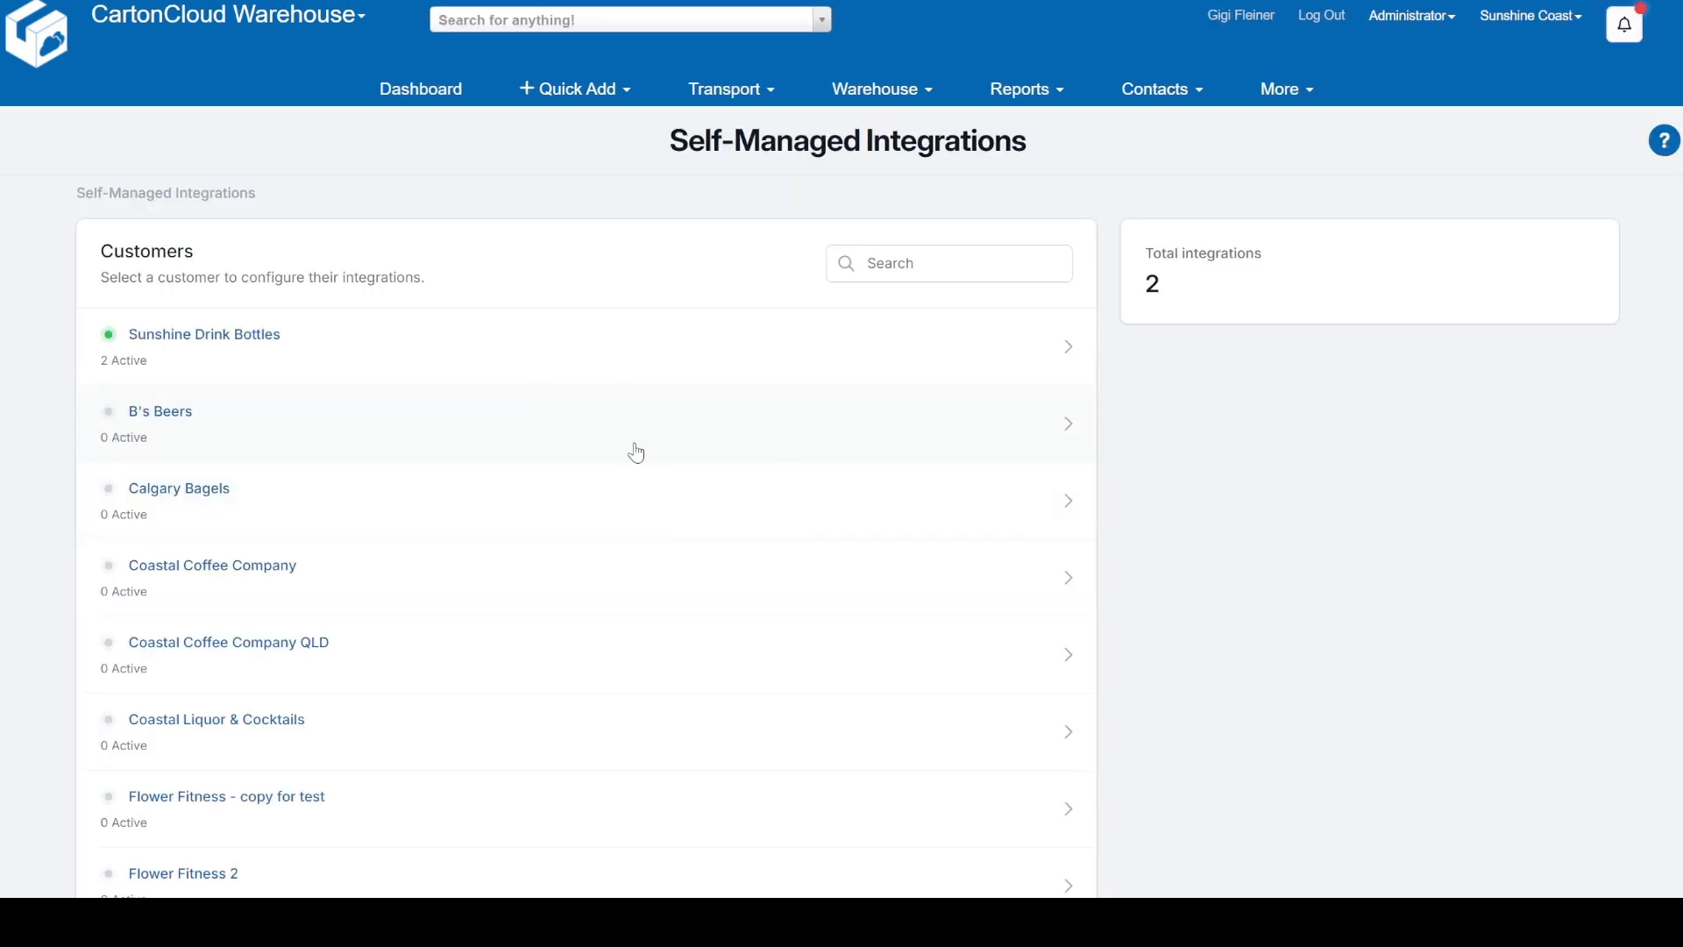
{"action": "left_click", "coordinate": [636, 453]}
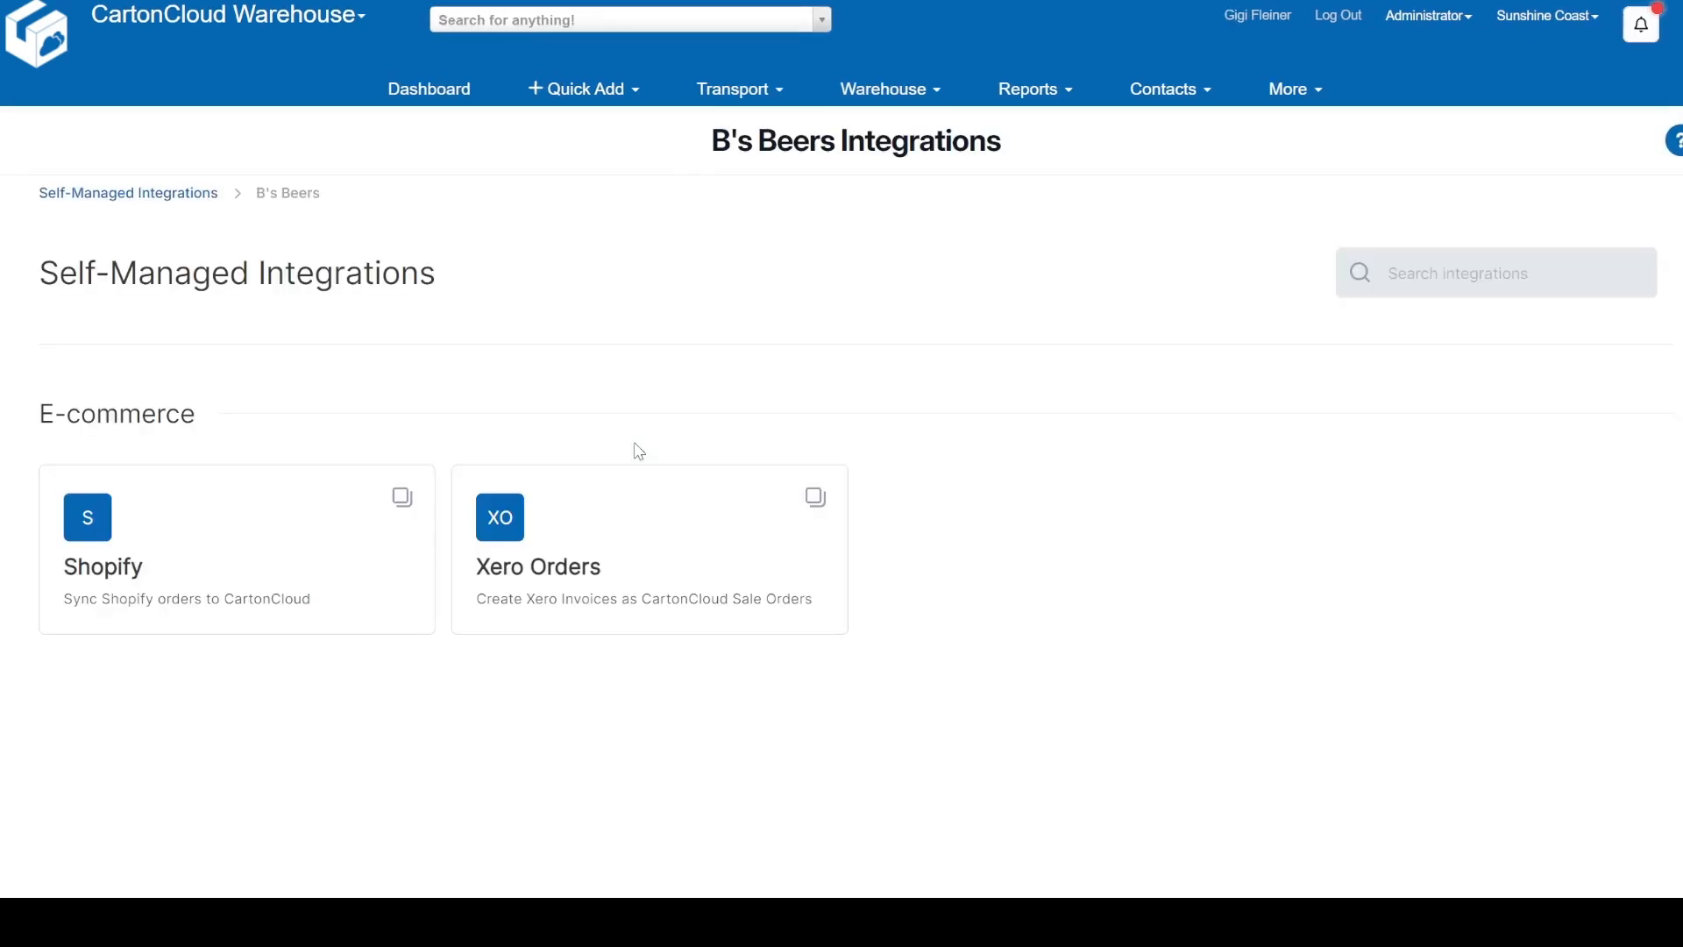
{"action": "left_click", "coordinate": [215, 539]}
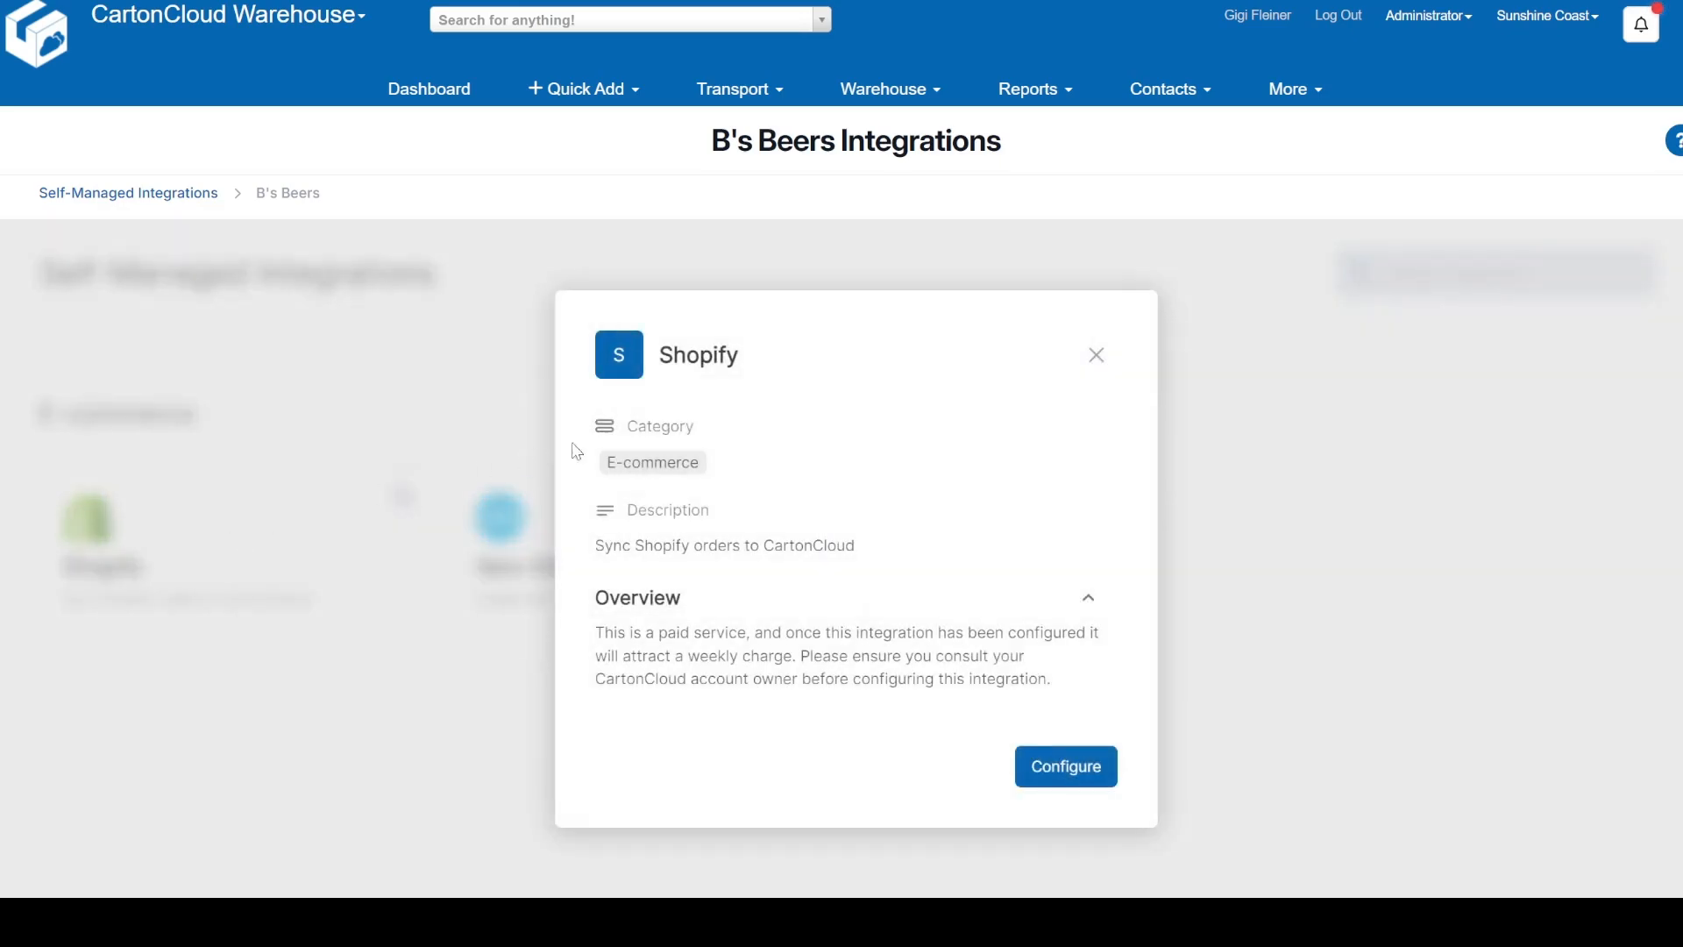
{"action": "left_click", "coordinate": [1080, 766]}
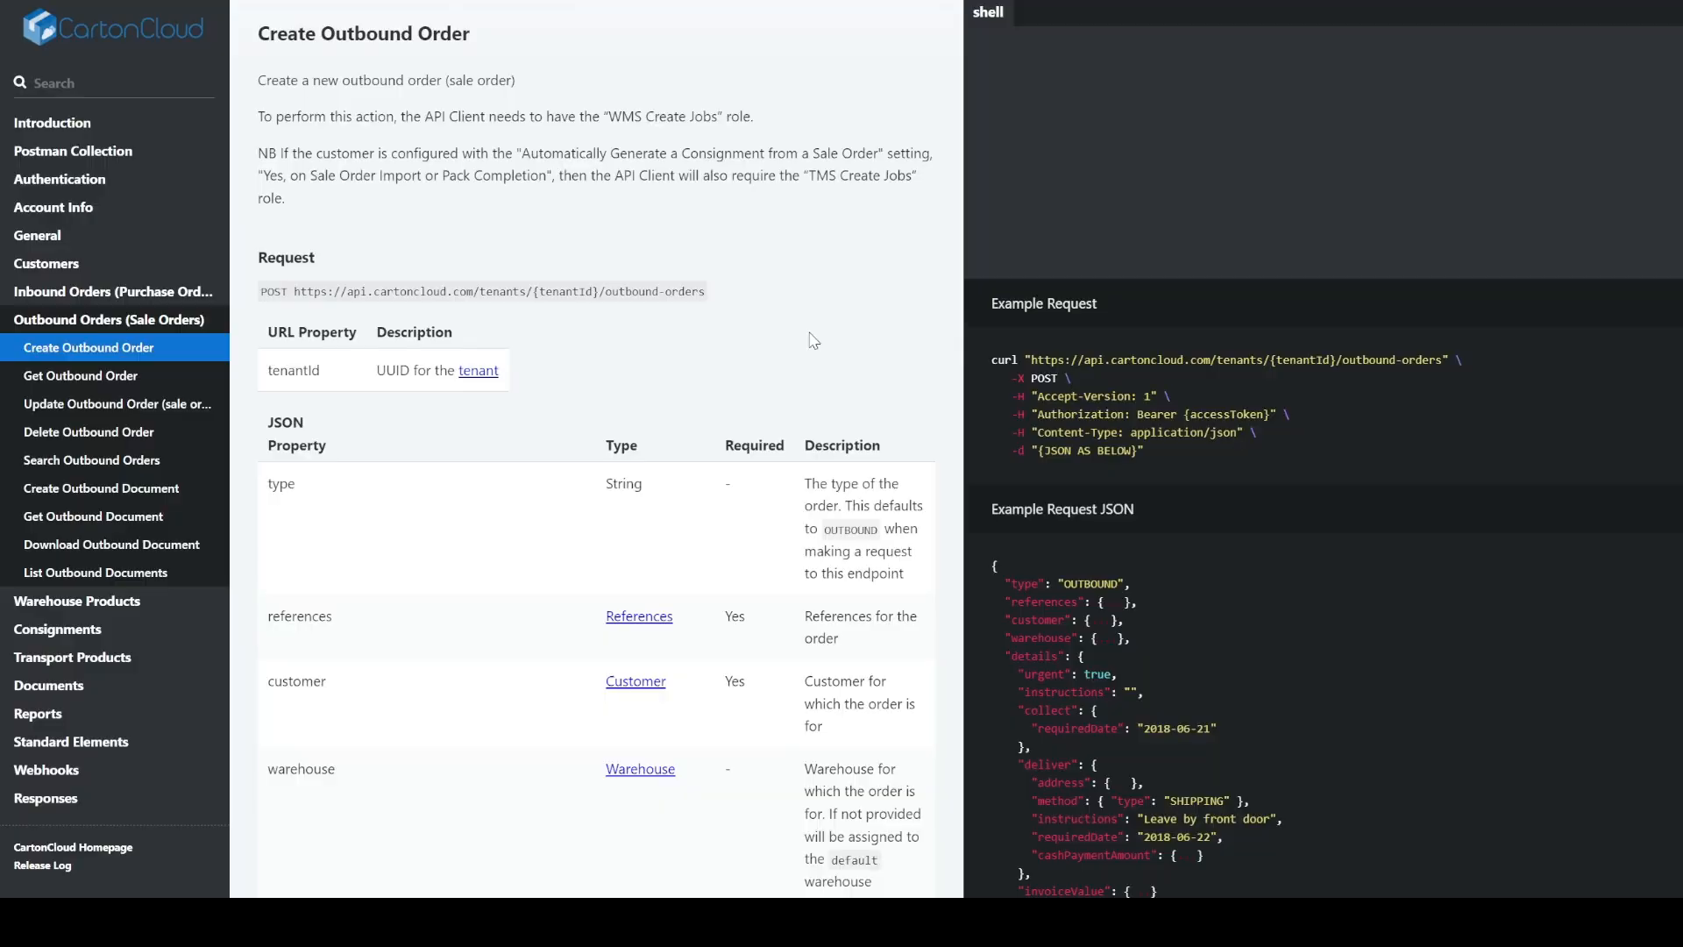
{"action": "scroll", "coordinate": [812, 339], "scroll_direction": "down", "scroll_amount": 5}
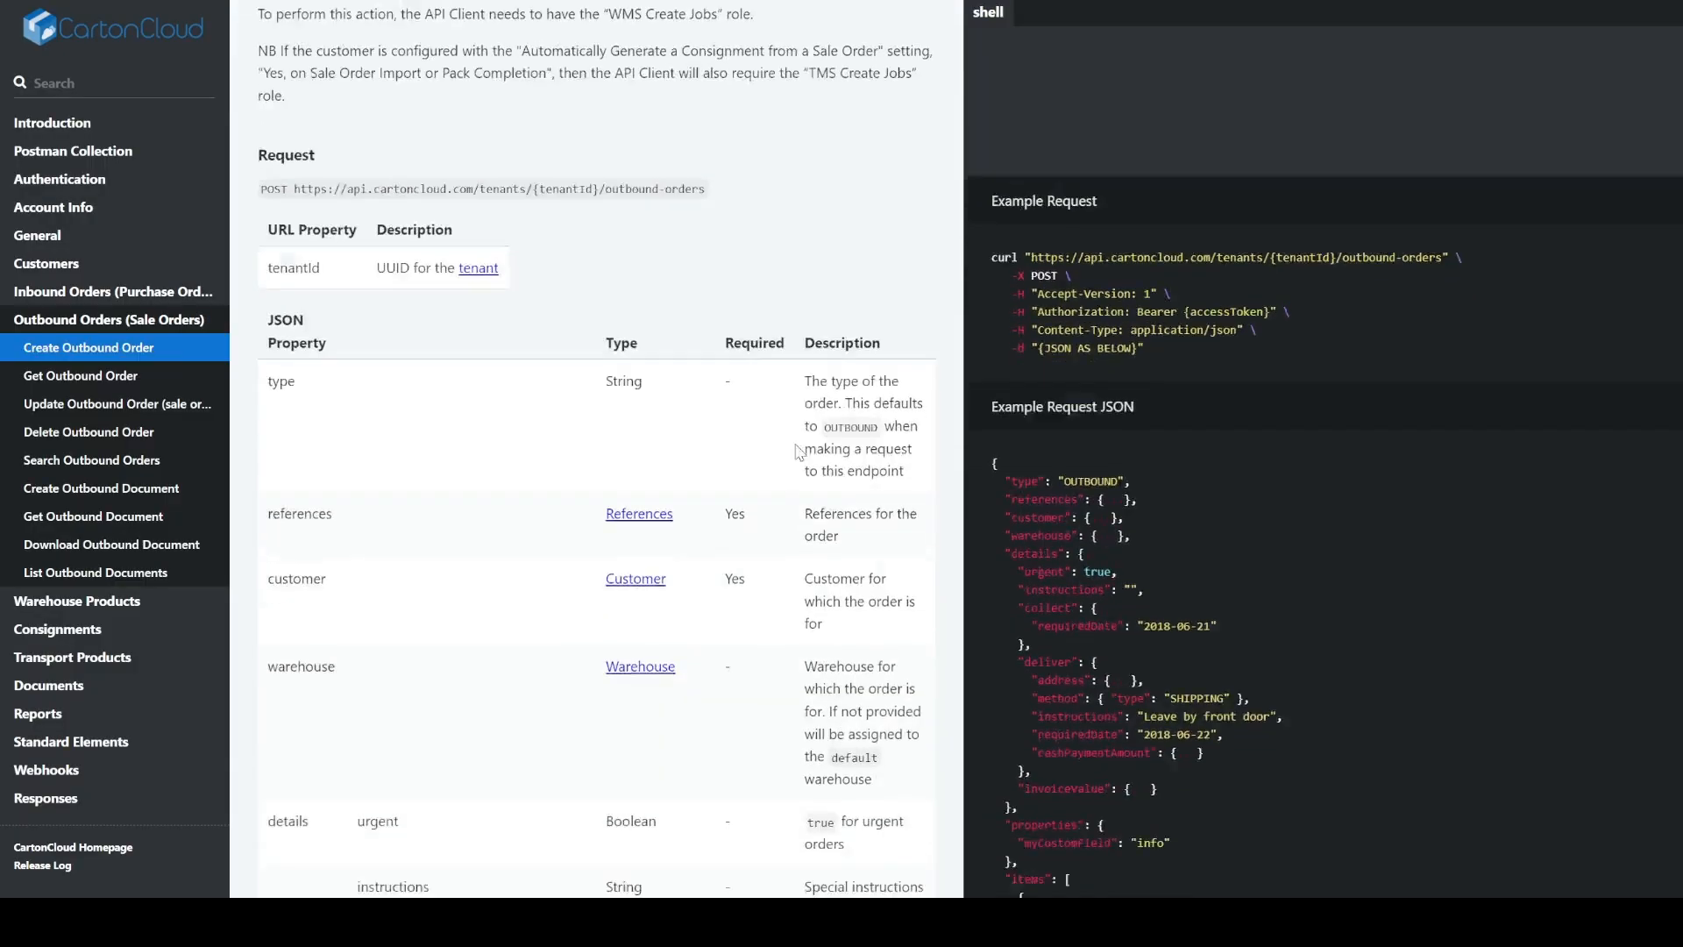
{"action": "scroll", "coordinate": [636, 557], "scroll_direction": "down", "scroll_amount": 5}
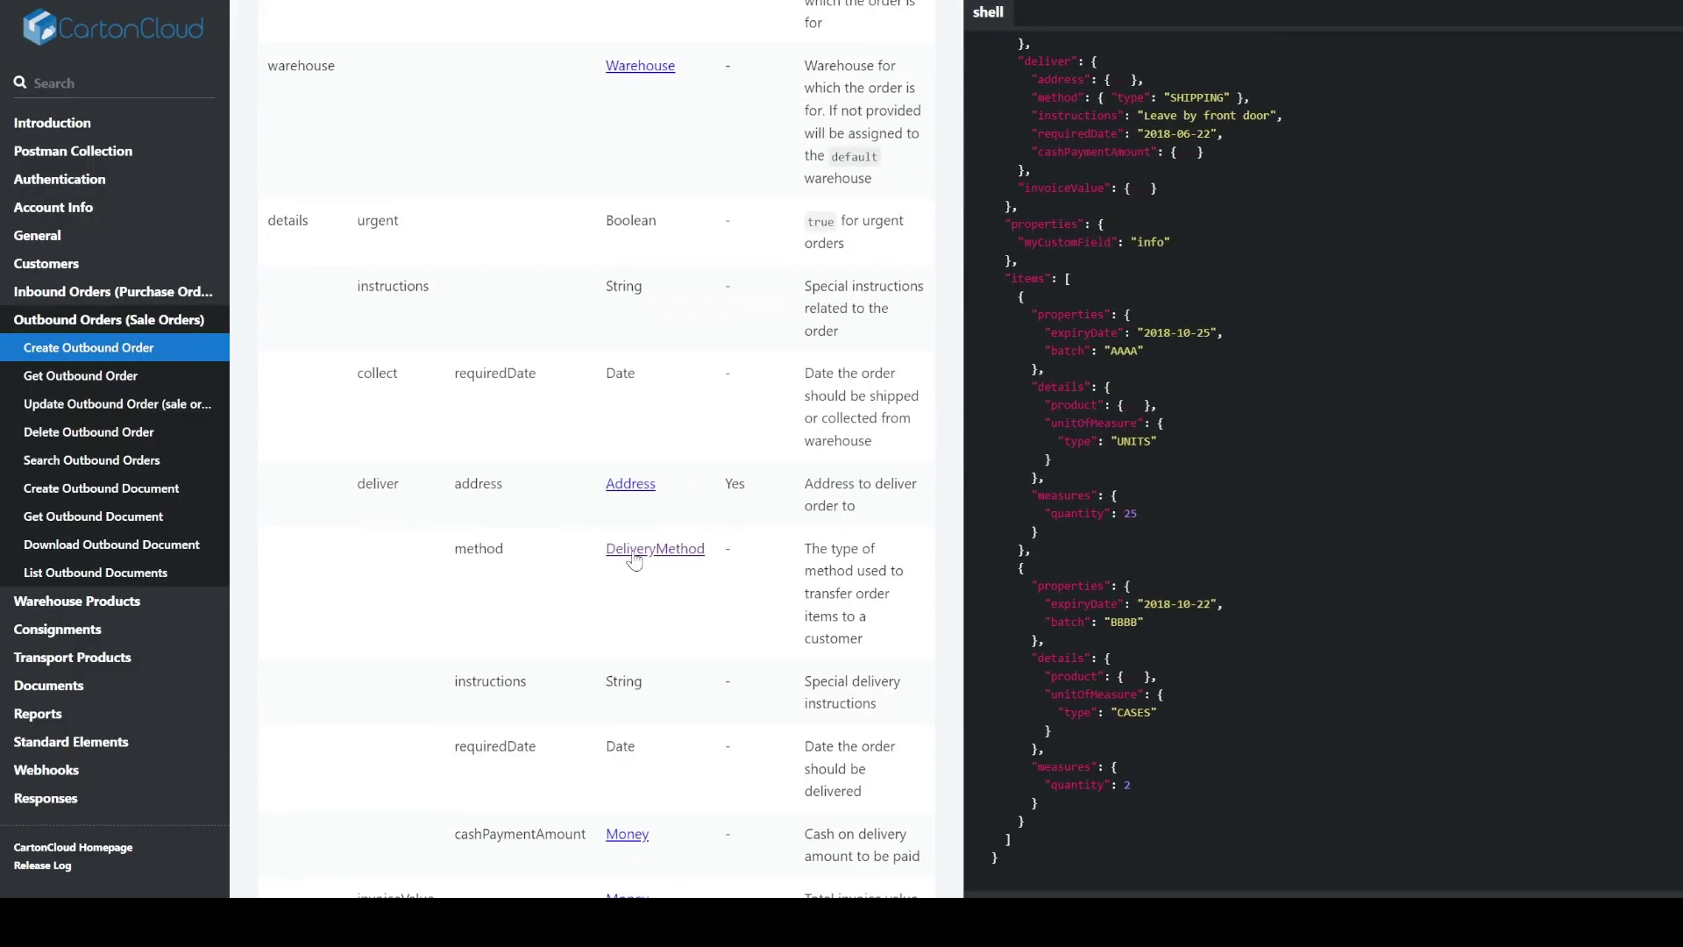
Jump from the Create Outbound Order docs to the DeliveryMethod standard element reference.
{"action": "left_click", "coordinate": [636, 559]}
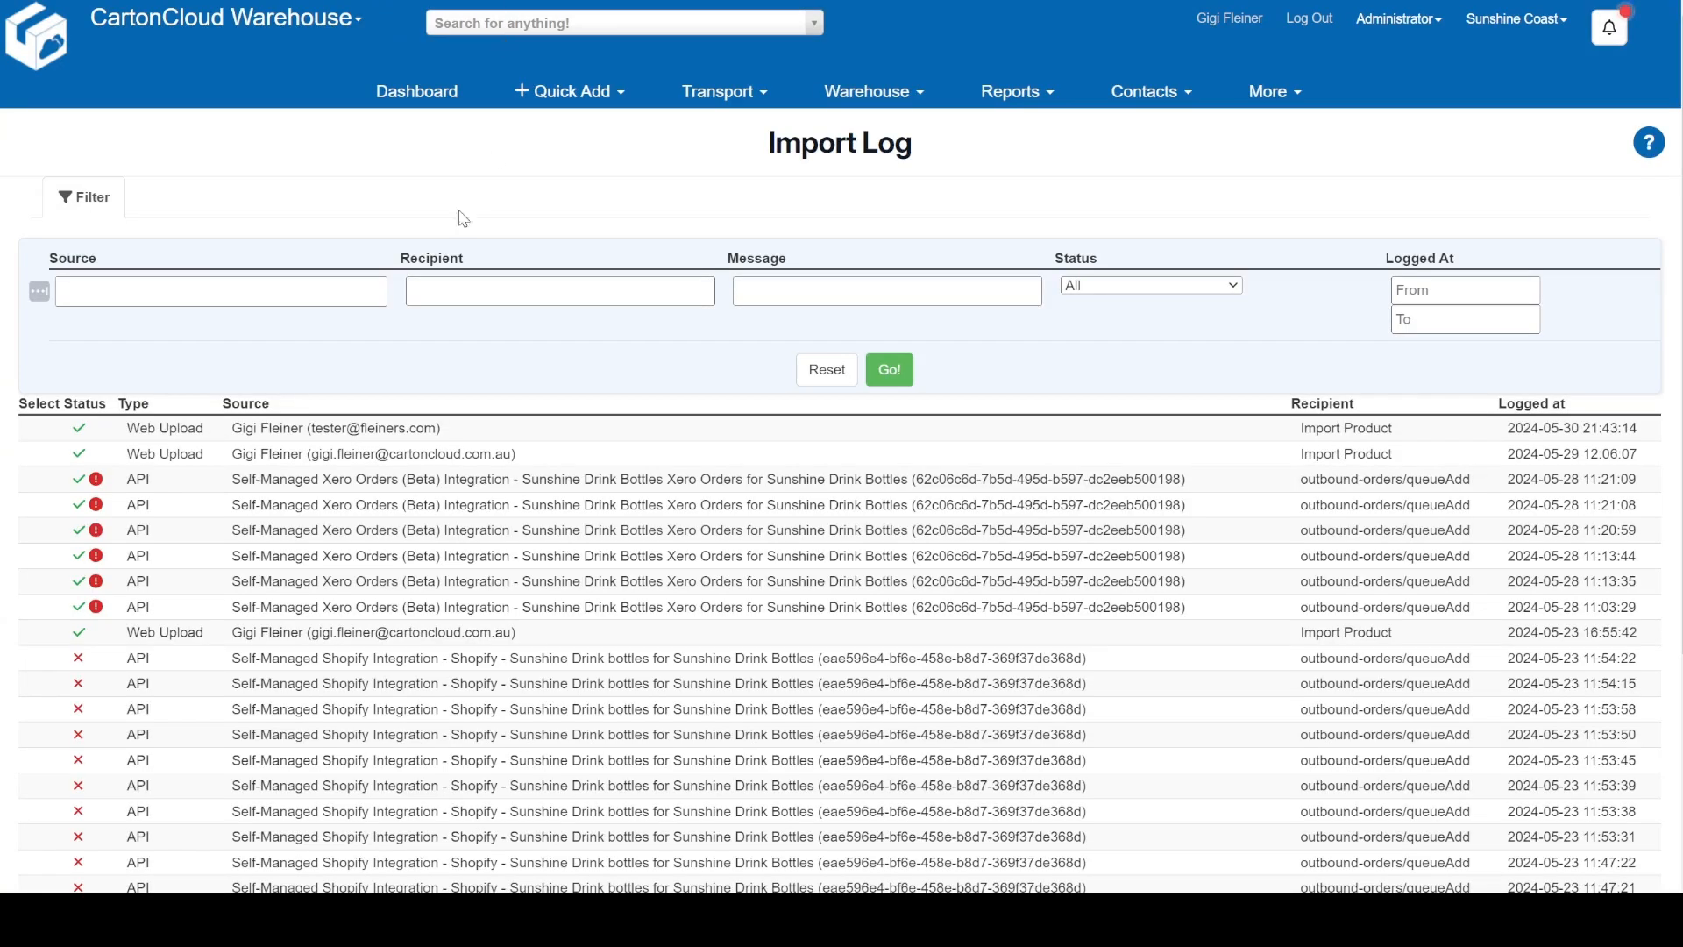
Reach the Product Import Results from the Web Upload row in the Import Log.
{"action": "left_click", "coordinate": [475, 452]}
{"action": "left_click", "coordinate": [448, 565]}
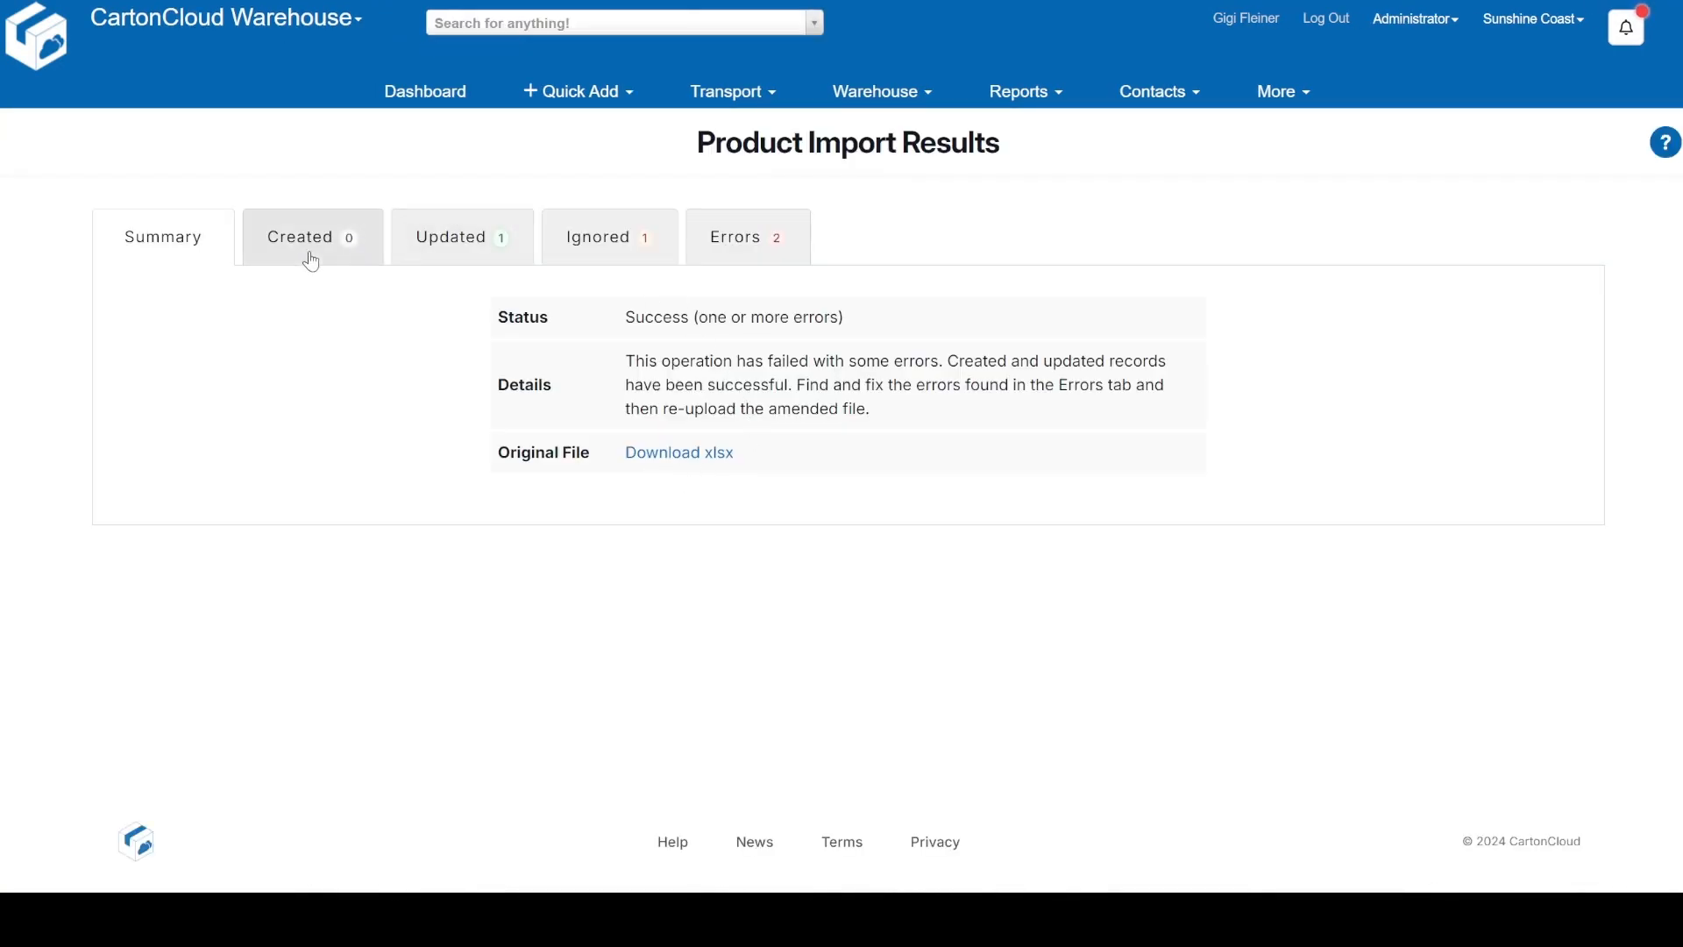
Review the Created, Updated, Ignored and Errors results, ending on the two failed rows.
{"action": "left_click", "coordinate": [305, 237]}
{"action": "left_click", "coordinate": [444, 236]}
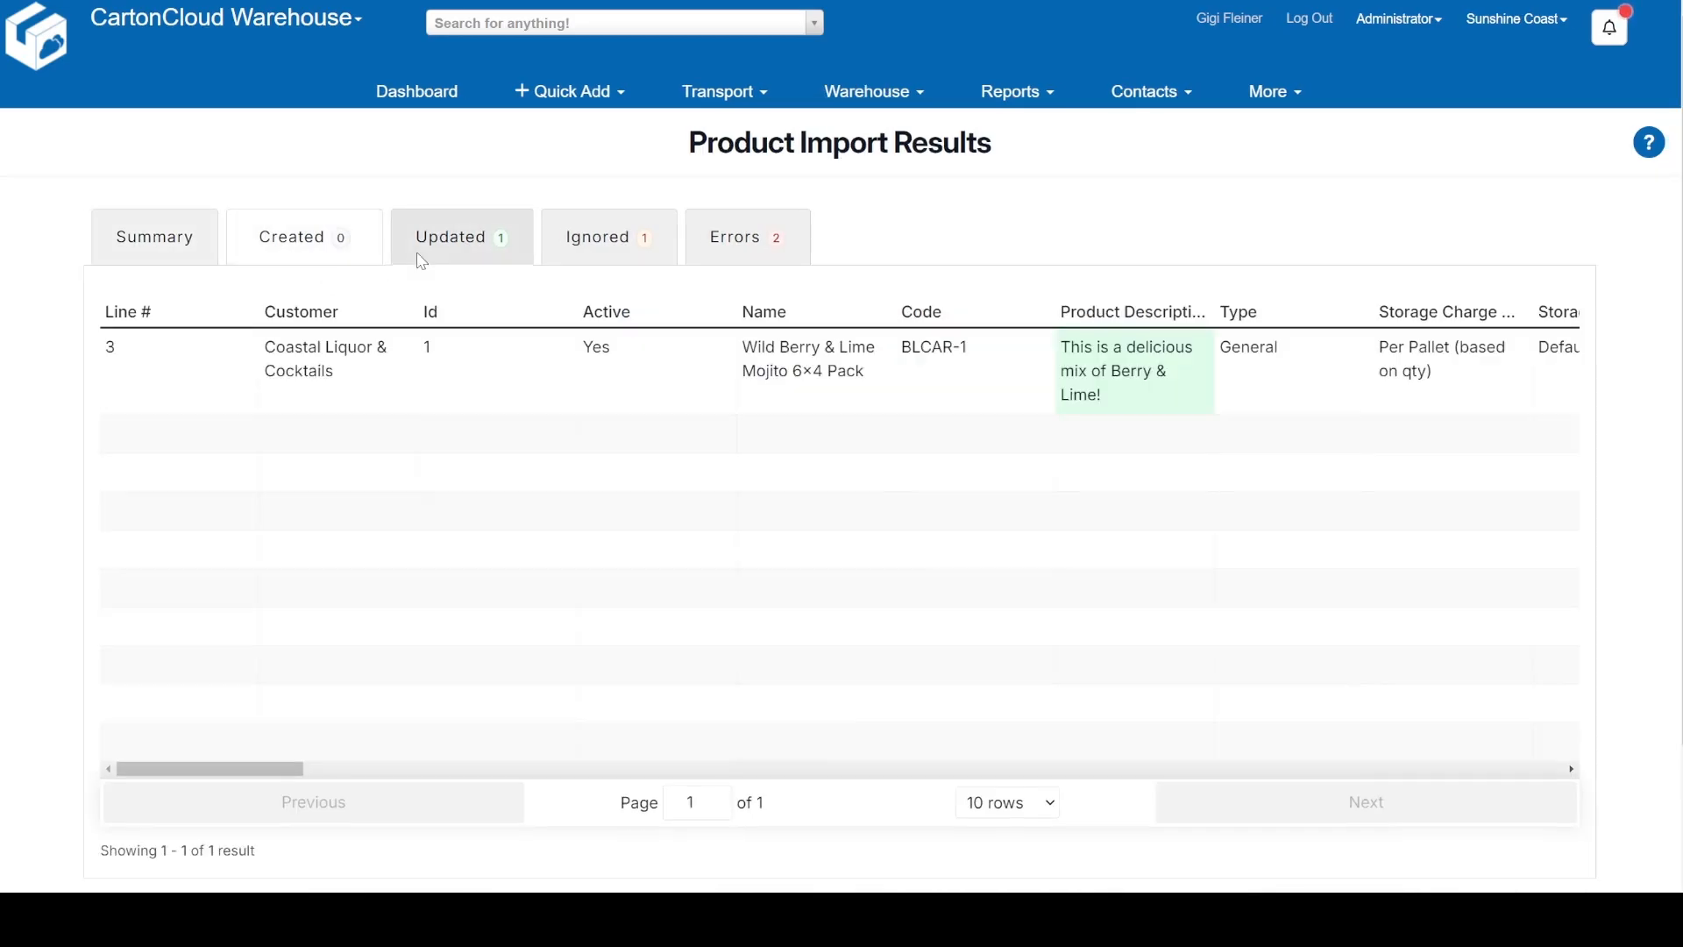
{"action": "left_click", "coordinate": [598, 237]}
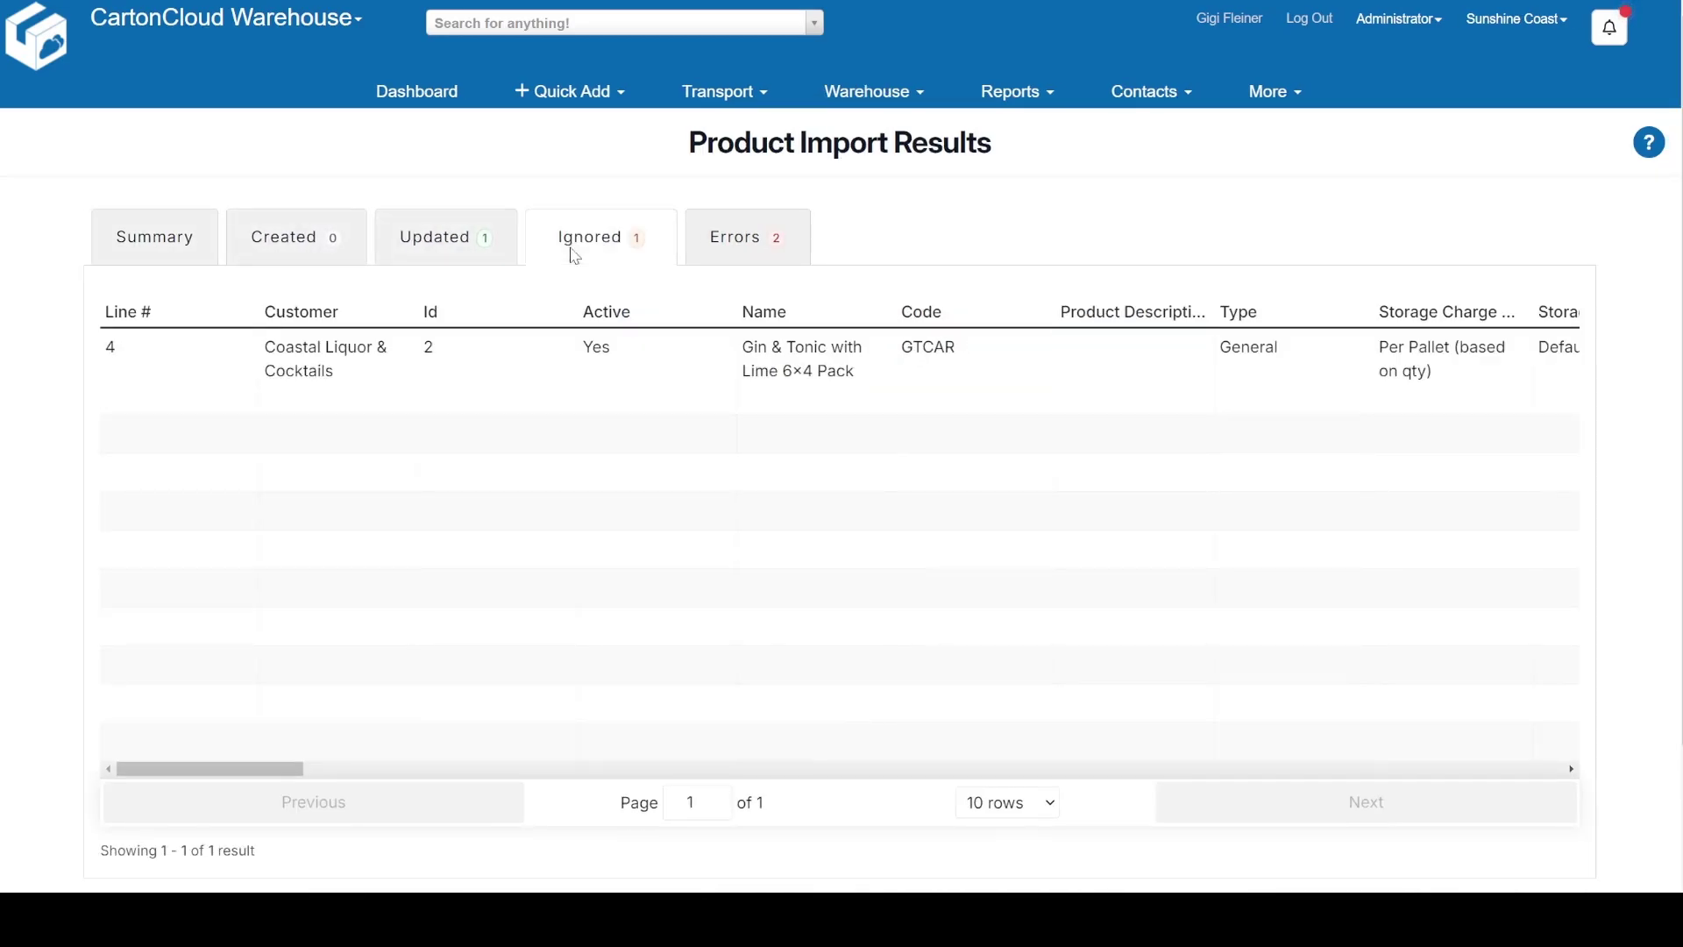
{"action": "left_click", "coordinate": [736, 238]}
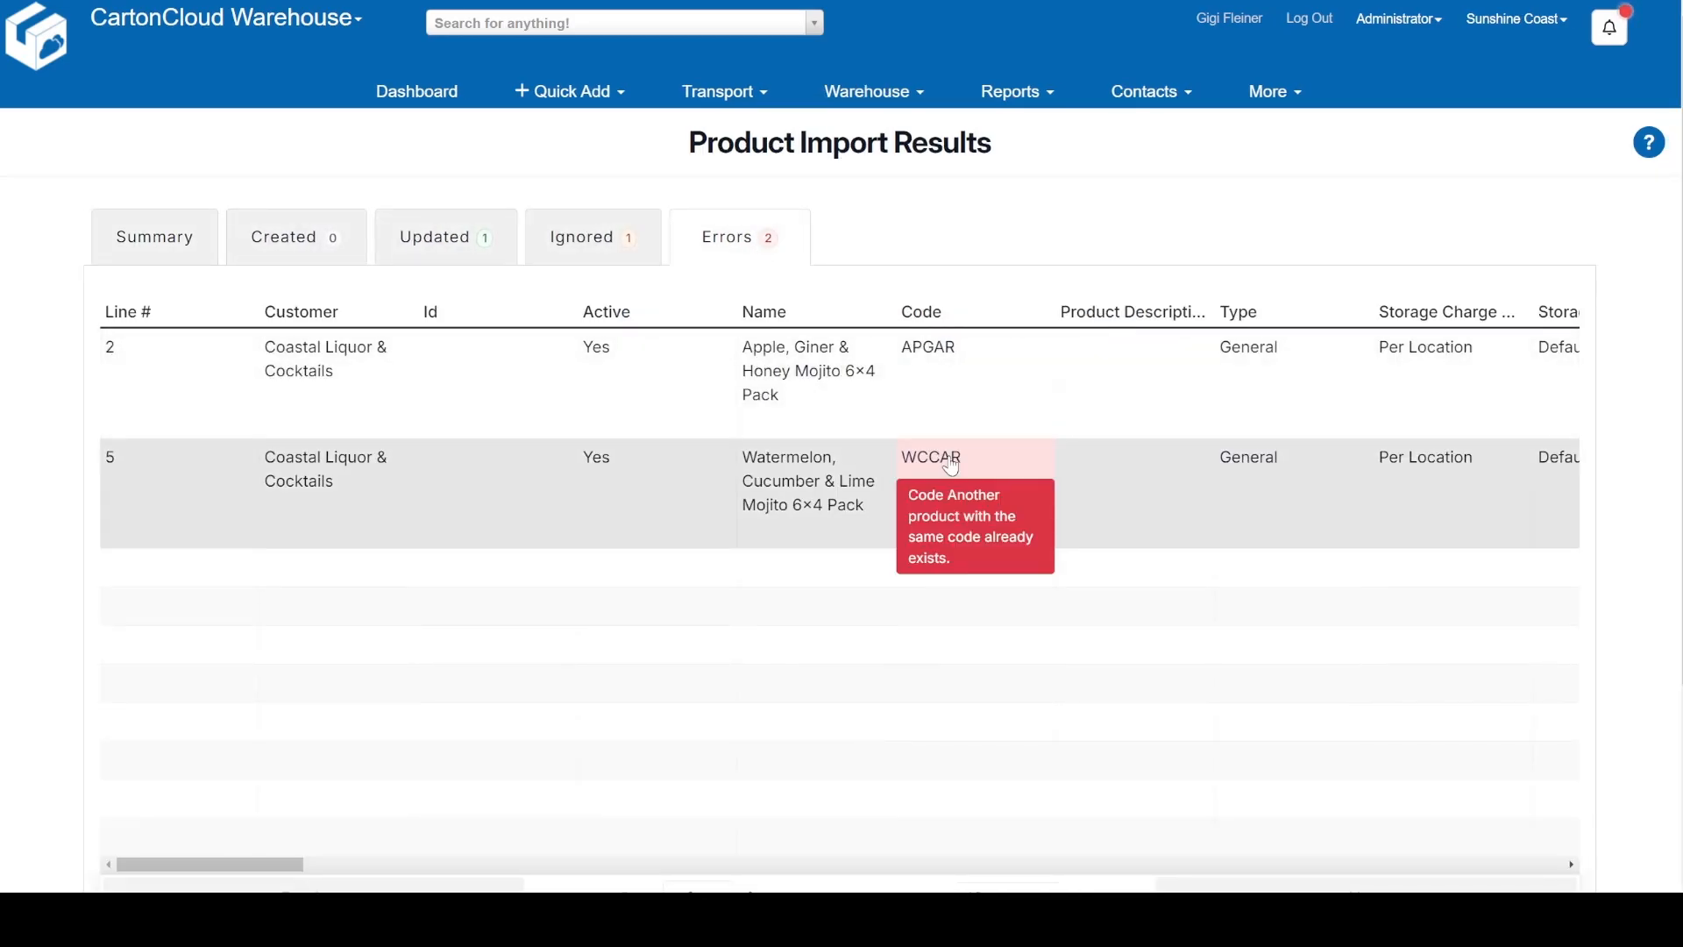